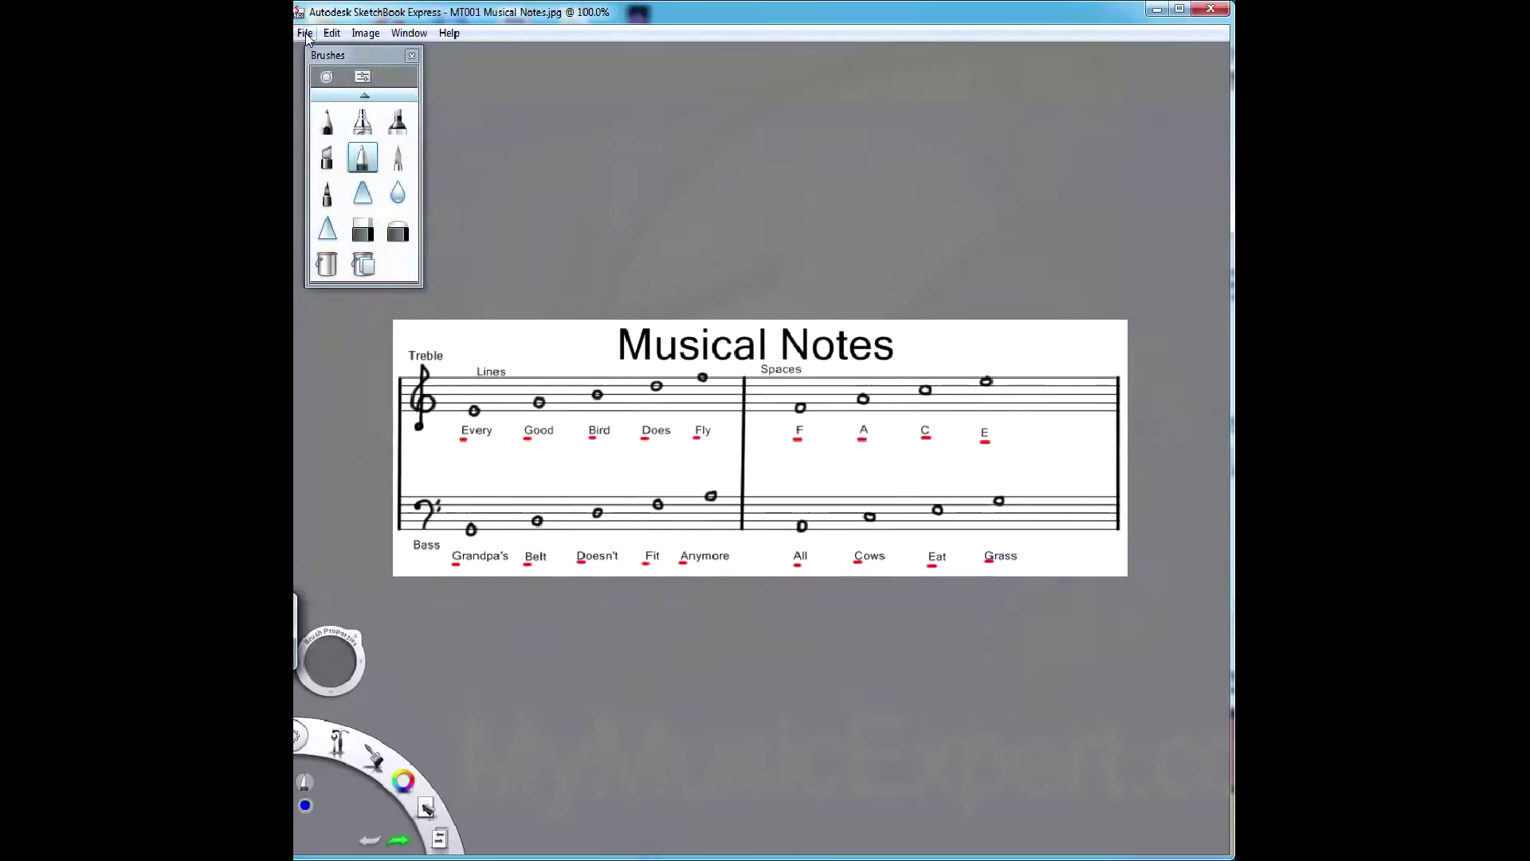
# - Open the recent file MT002 Major Scale.jpg from the File menu
pyautogui.click(306, 37)
pyautogui.moveTo(340, 90)
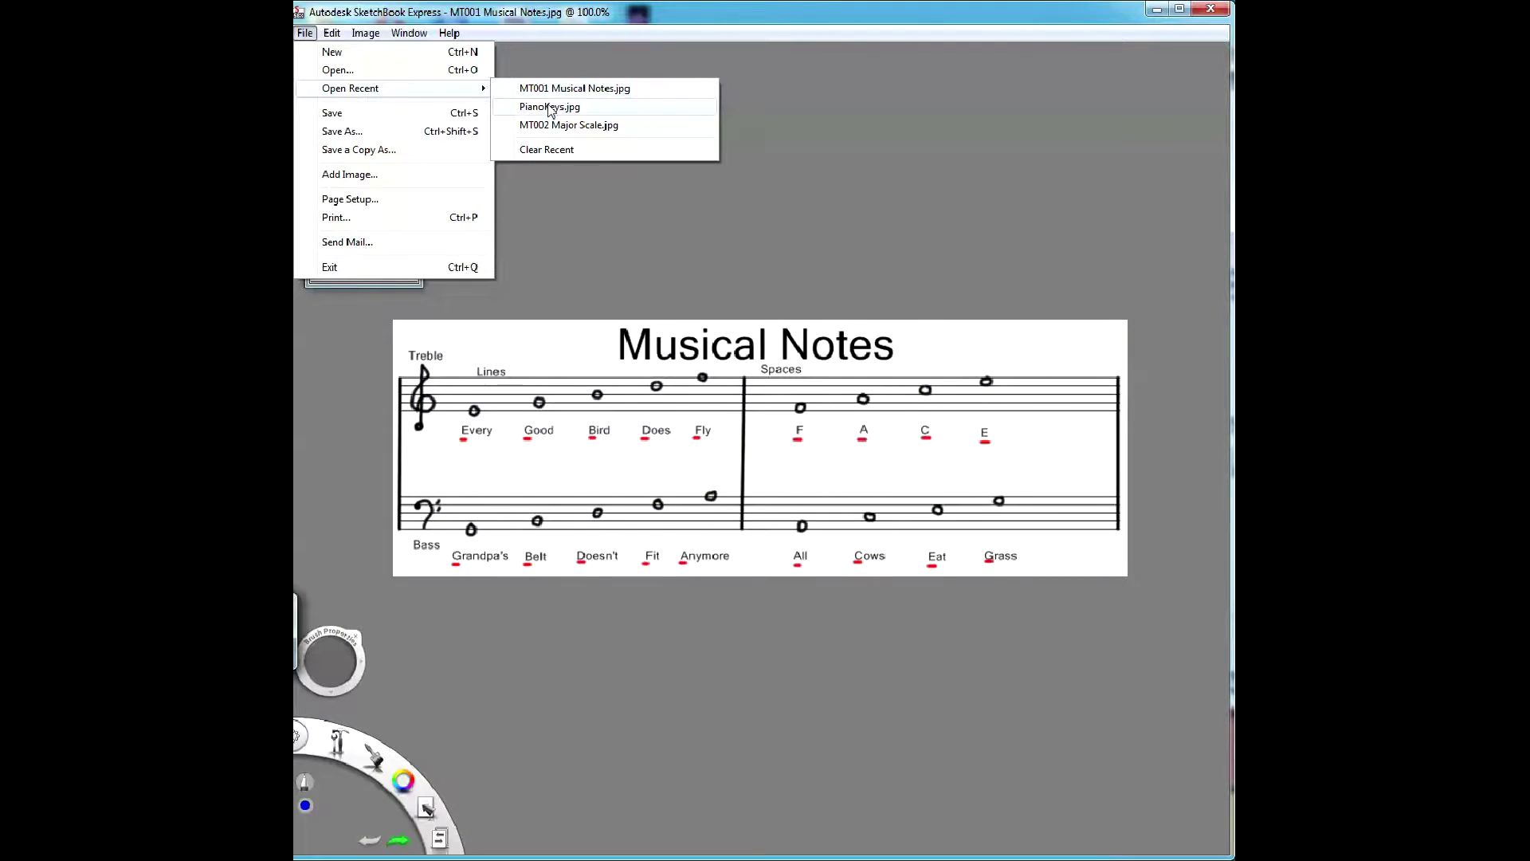
pyautogui.click(562, 125)
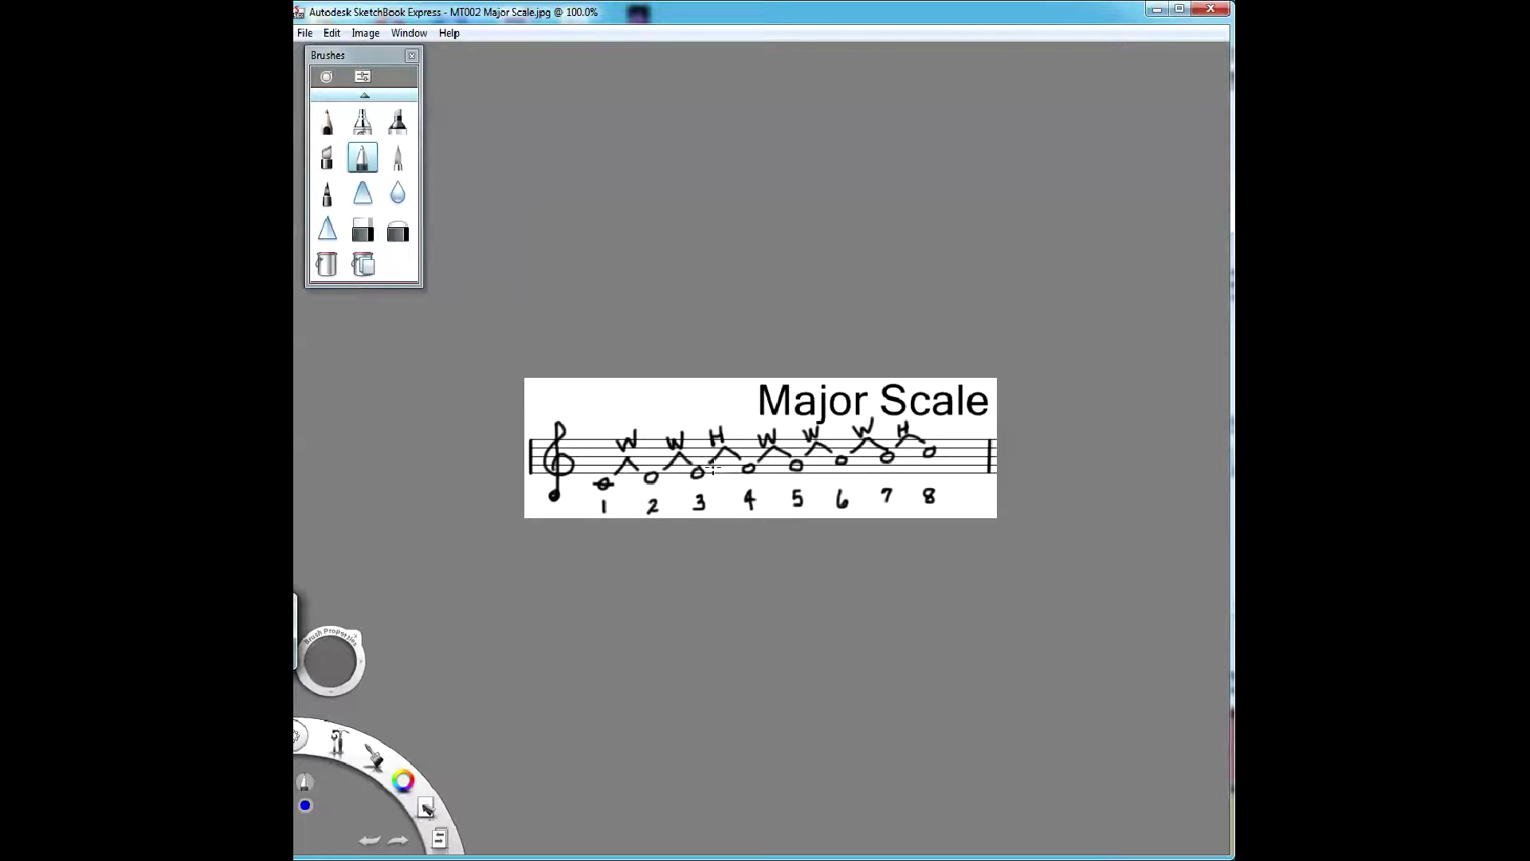
pyautogui.scroll(3, 760, 453)
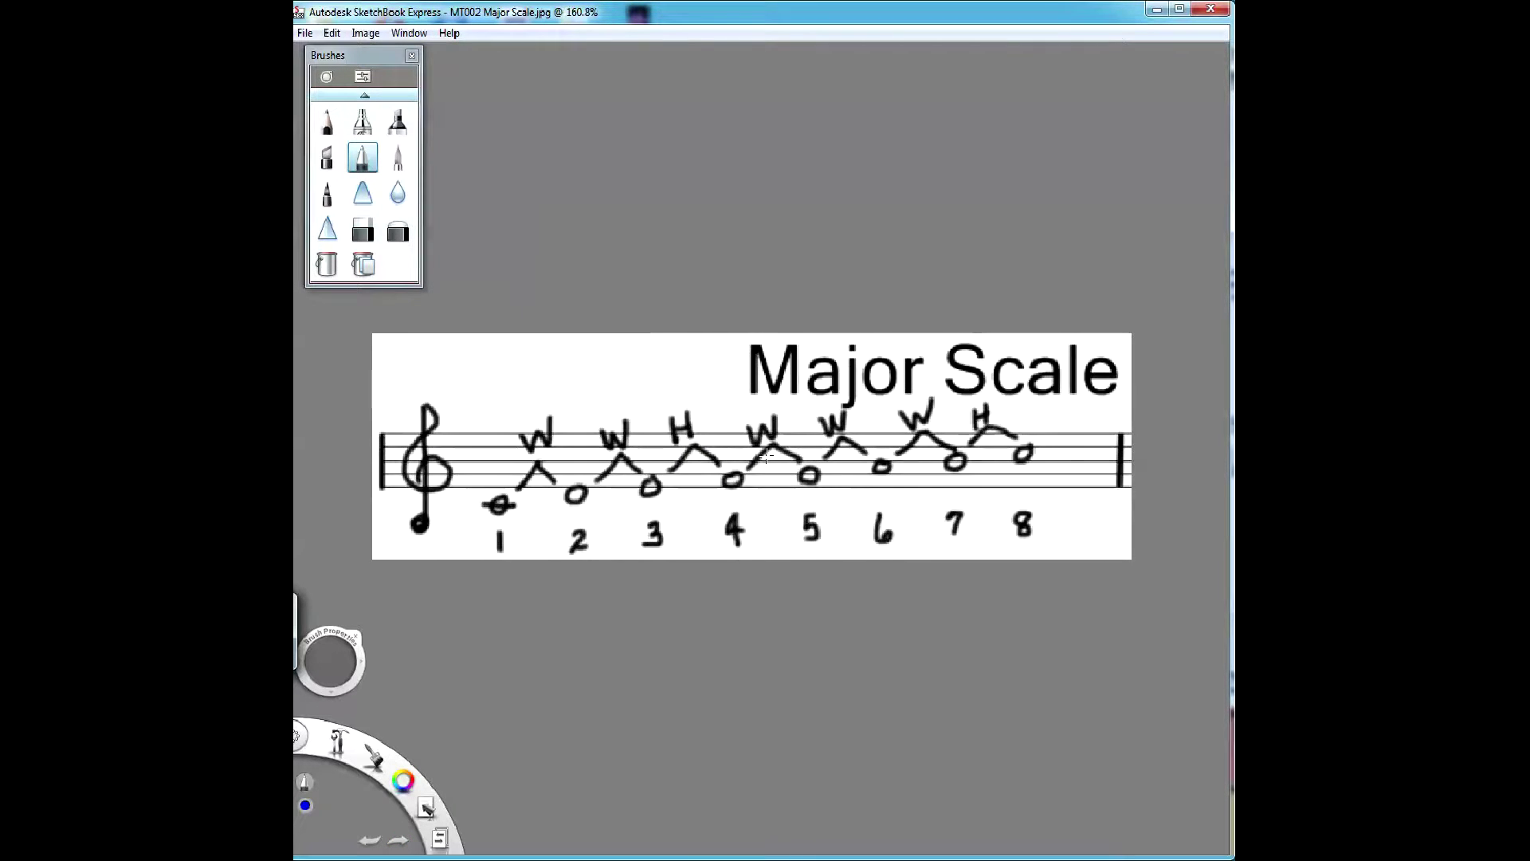
pyautogui.scroll(-1, 765, 456)
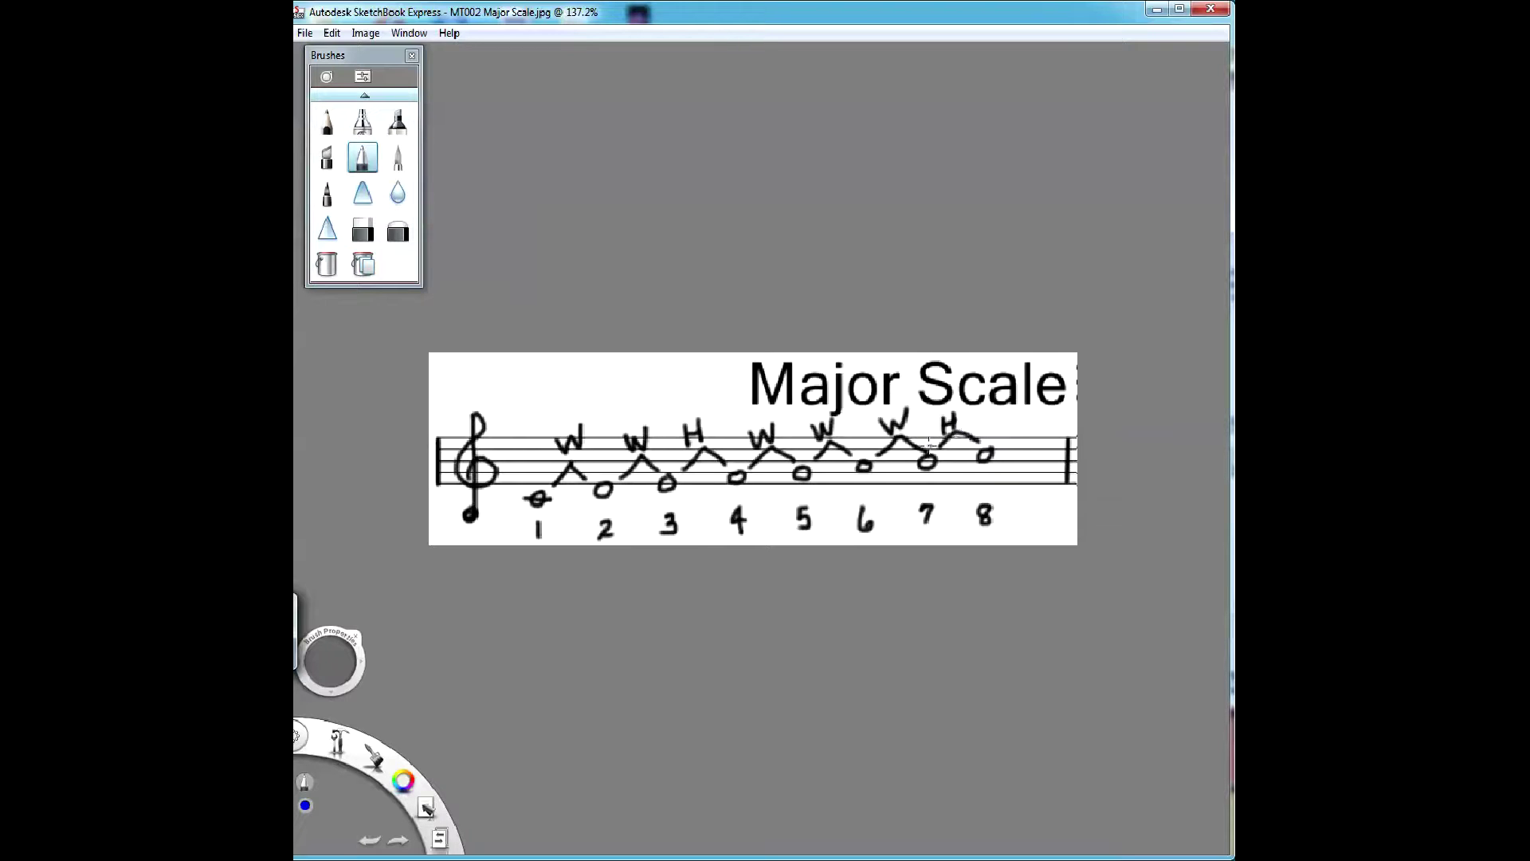
pyautogui.click(304, 32)
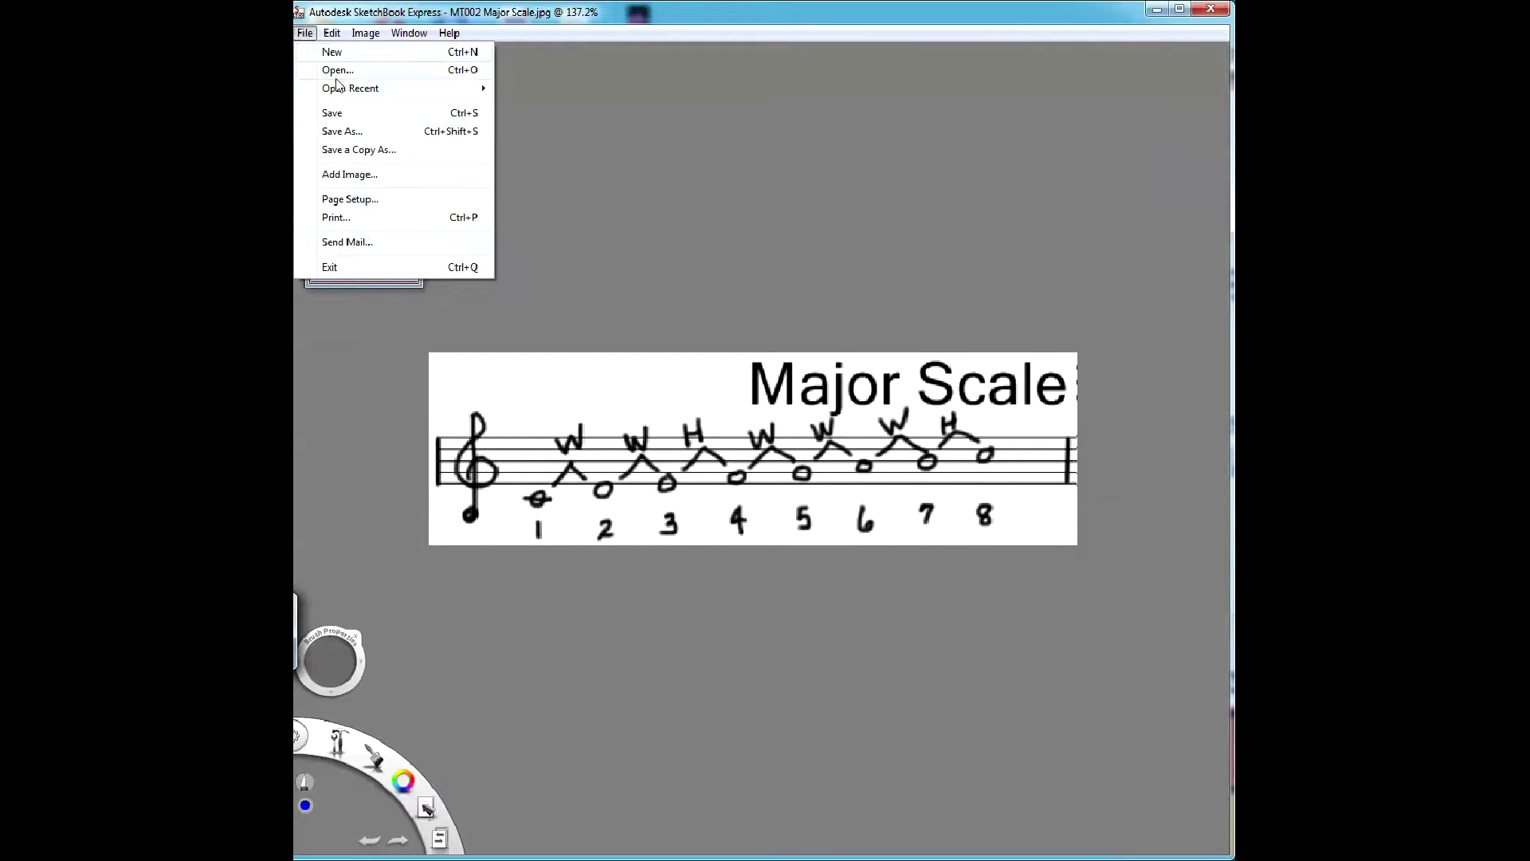
# - Open the recent file PianoKeys.jpg and zoom in on the keyboard
pyautogui.moveTo(429, 96)
pyautogui.click(558, 125)
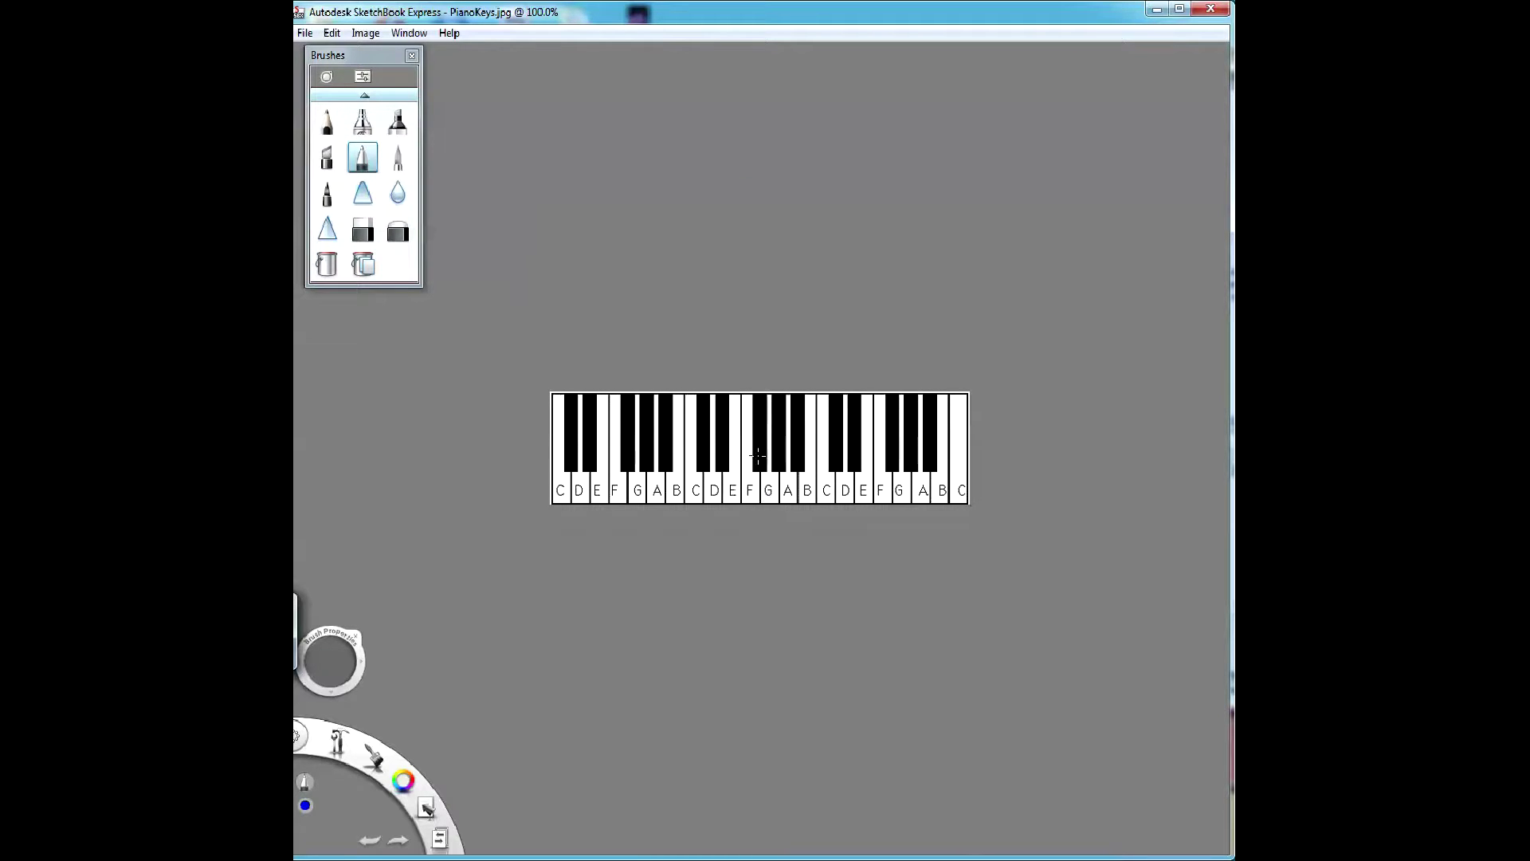
pyautogui.scroll(4, 758, 456)
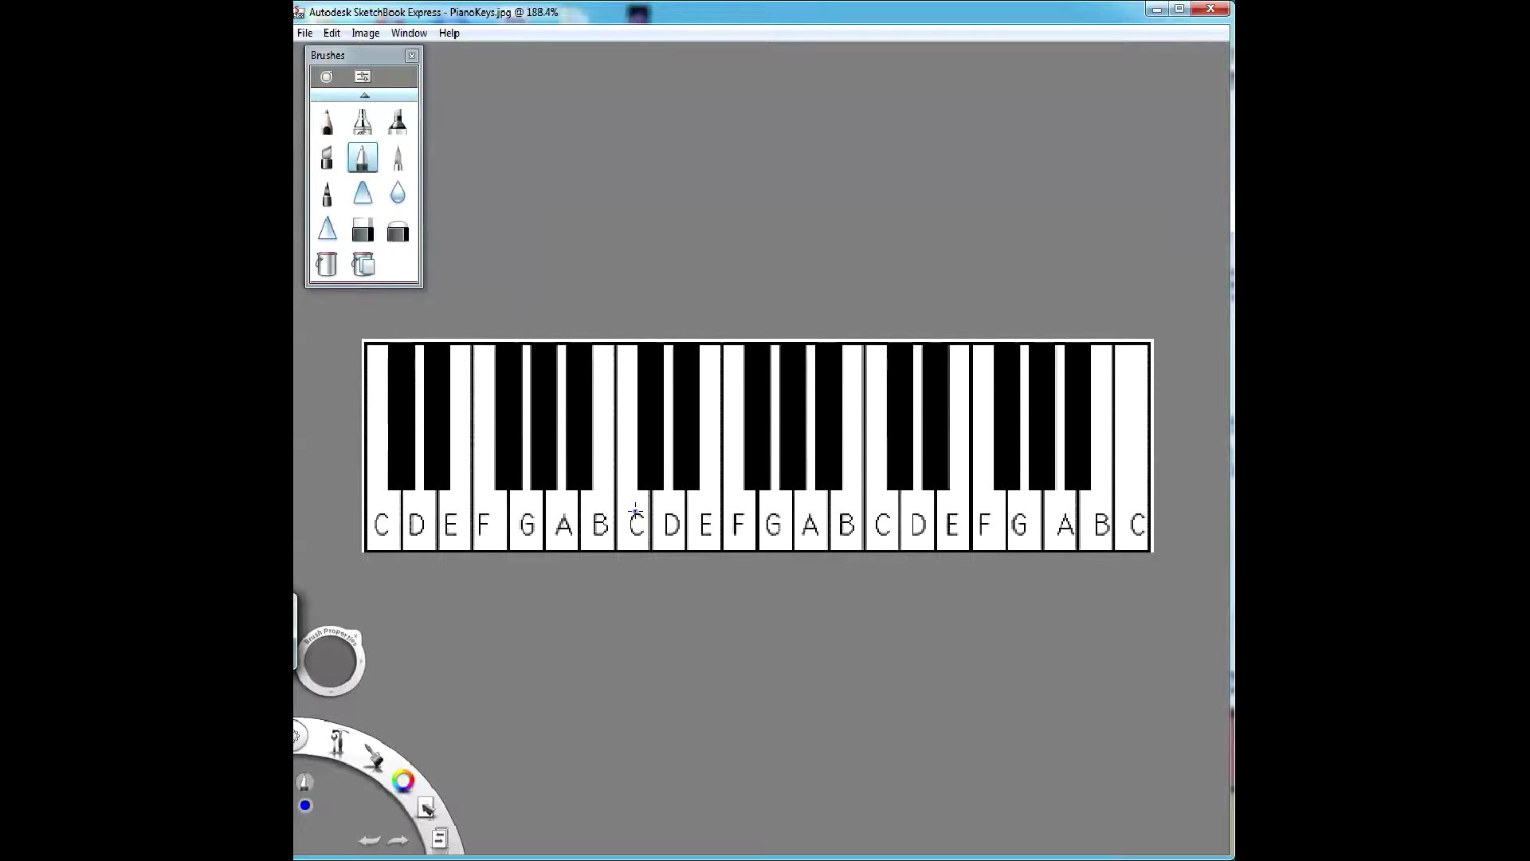
# - Circle the C key in blue and draw blue step arcs over the following keys
pyautogui.moveTo(633, 507)
pyautogui.mouseDown()
pyautogui.moveTo(635, 545)
pyautogui.moveTo(635, 505)
pyautogui.mouseUp()
pyautogui.moveTo(624, 443)
pyautogui.mouseDown()
pyautogui.moveTo(647, 418)
pyautogui.moveTo(666, 421)
pyautogui.moveTo(667, 444)
pyautogui.mouseUp()
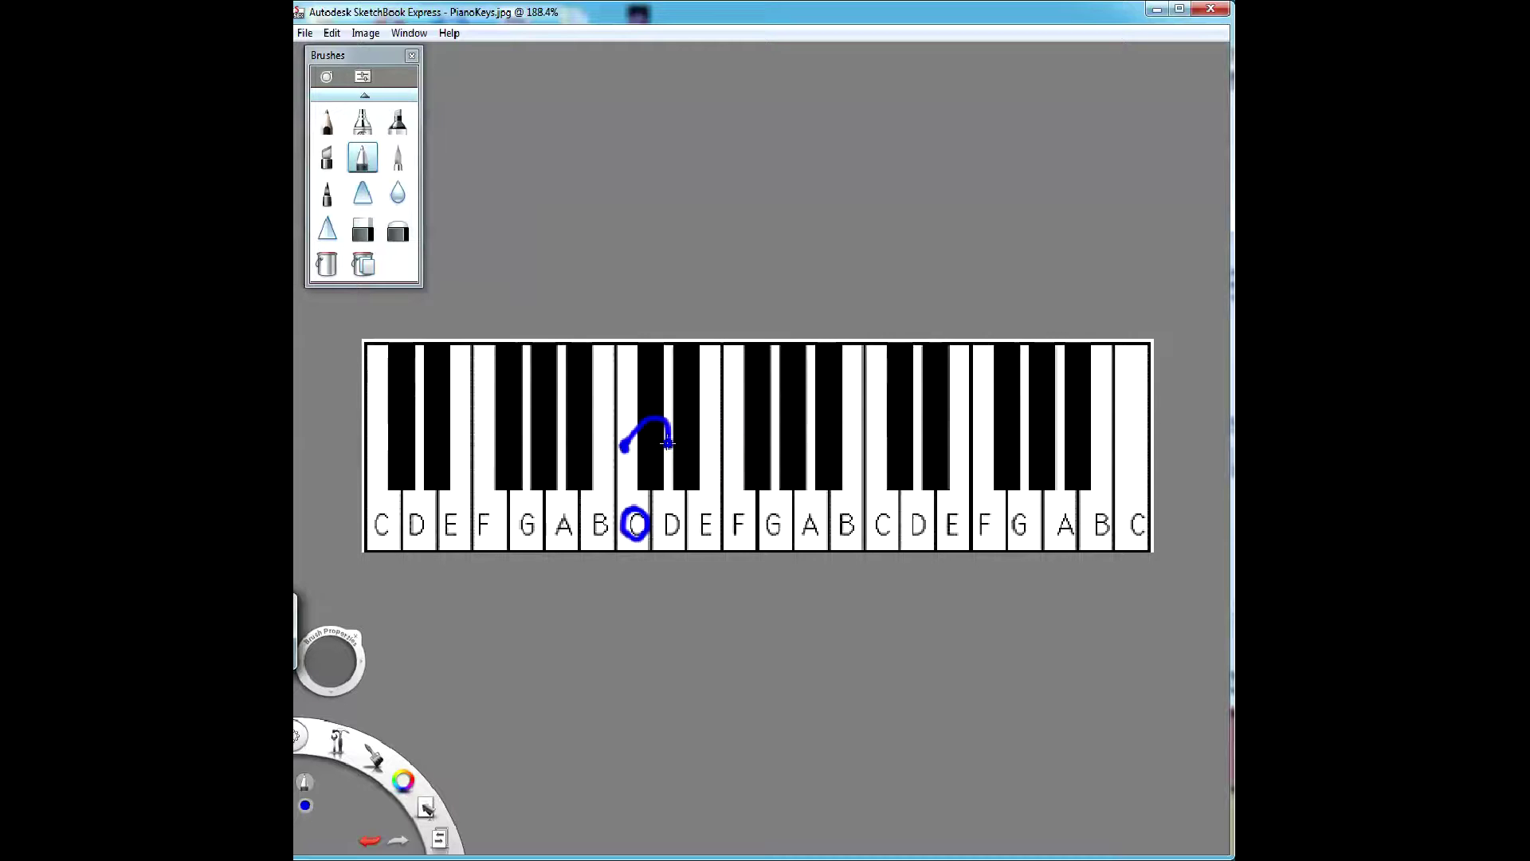
pyautogui.moveTo(667, 445)
pyautogui.mouseDown()
pyautogui.moveTo(679, 418)
pyautogui.moveTo(711, 450)
pyautogui.mouseUp()
pyautogui.moveTo(711, 451); pyautogui.dragTo(734, 449)
pyautogui.moveTo(736, 451)
pyautogui.mouseDown()
pyautogui.moveTo(753, 435)
pyautogui.moveTo(774, 448)
pyautogui.moveTo(841, 434)
pyautogui.moveTo(882, 450)
pyautogui.mouseUp()
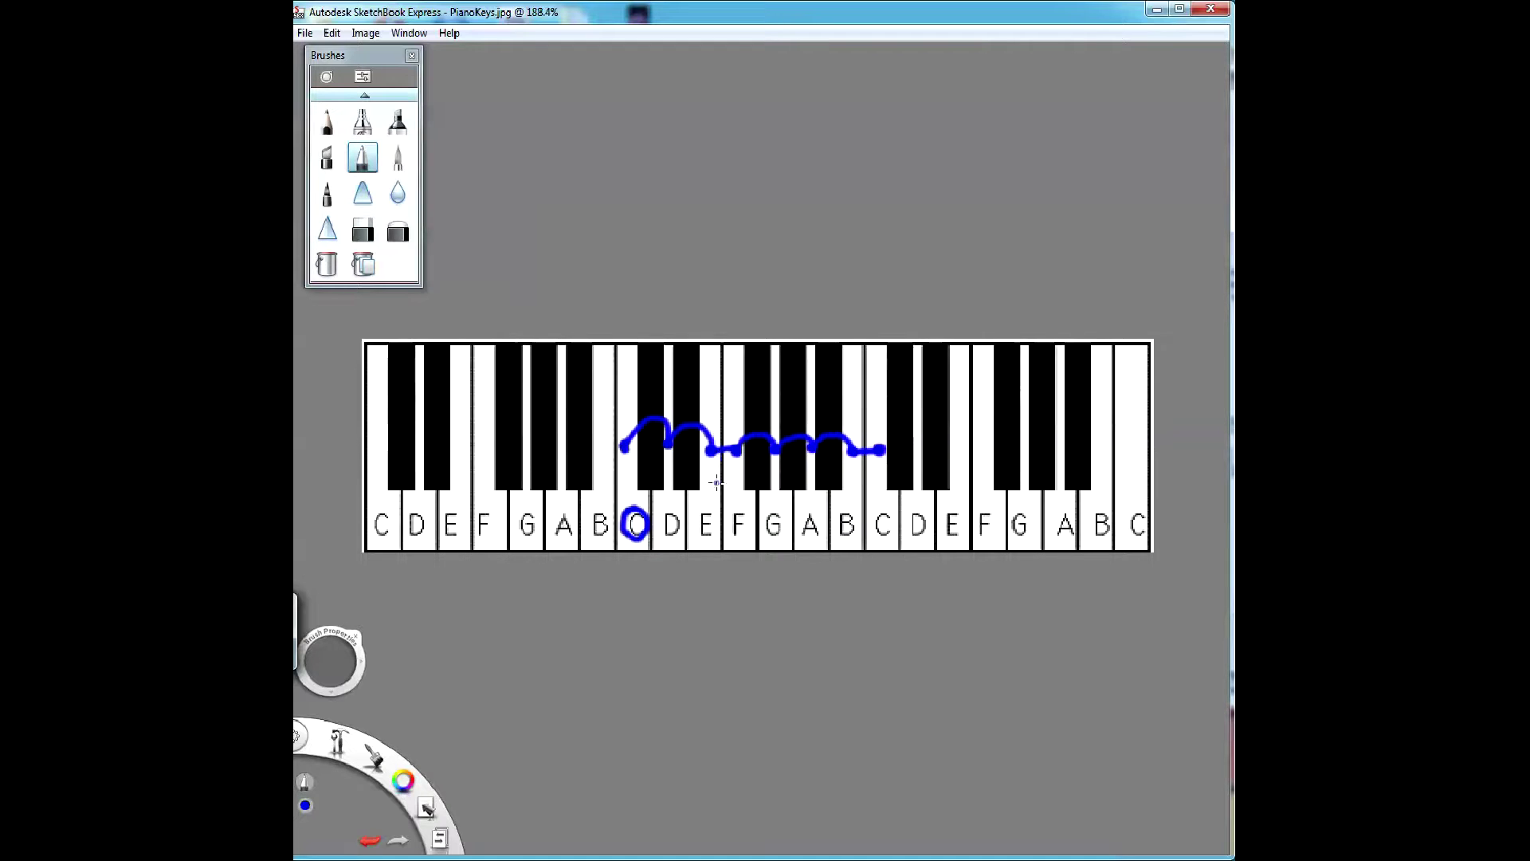
# - Circle the E–F and B–C key pairs in blue, then undo the latest stroke
pyautogui.moveTo(714, 521)
pyautogui.mouseDown()
pyautogui.moveTo(702, 503)
pyautogui.moveTo(741, 525)
pyautogui.moveTo(740, 507)
pyautogui.mouseUp()
pyautogui.moveTo(851, 504)
pyautogui.mouseDown()
pyautogui.moveTo(856, 538)
pyautogui.moveTo(846, 506)
pyautogui.moveTo(878, 502)
pyautogui.mouseUp()
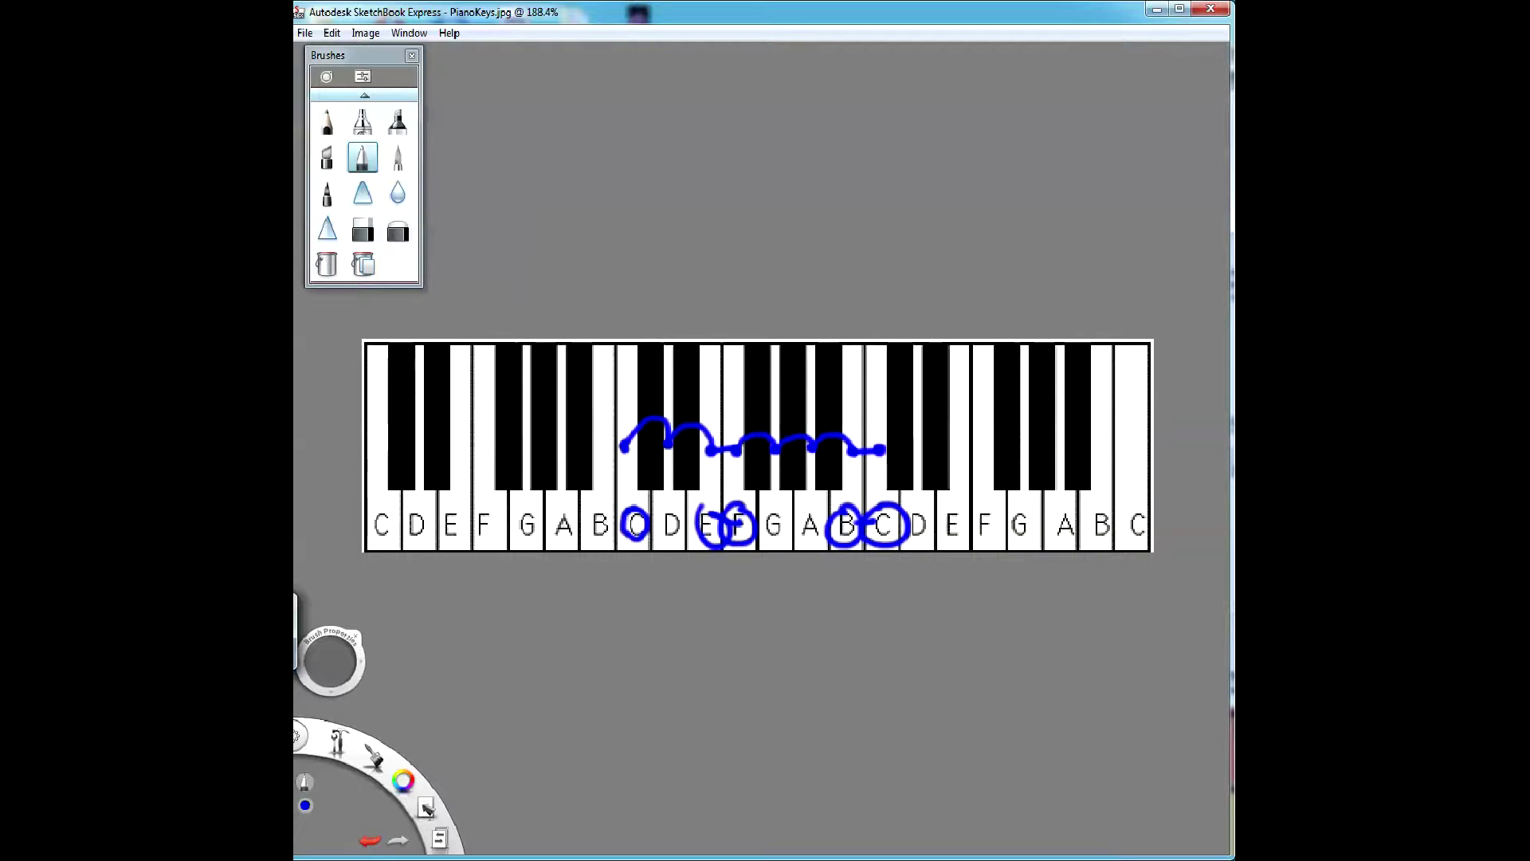
pyautogui.hotkey('ctrl', 'z')
pyautogui.hotkey('ctrl', 'z')
pyautogui.hotkey('ctrl', 'z')
pyautogui.hotkey('ctrl', 'z')
pyautogui.hotkey('ctrl', 'z')
pyautogui.hotkey('ctrl', 'z')
pyautogui.hotkey('ctrl', 'z')
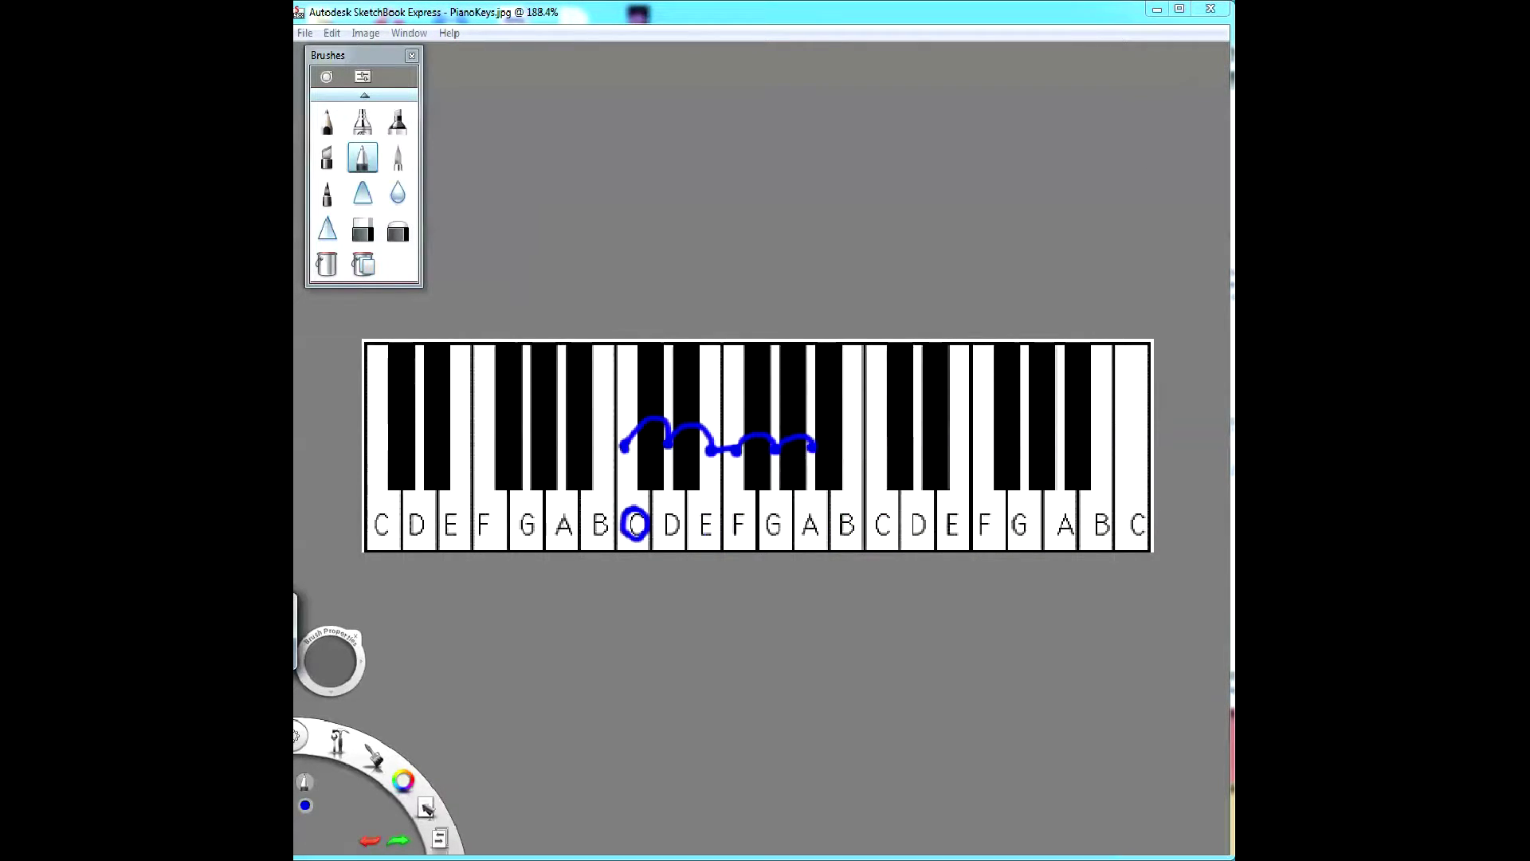
# - Clear the remaining blue marks and circle the D key in blue
pyautogui.hotkey('ctrl', 'z')
pyautogui.hotkey('ctrl', 'z')
pyautogui.hotkey('ctrl', 'z')
pyautogui.hotkey('ctrl', 'z')
pyautogui.hotkey('ctrl', 'z')
pyautogui.hotkey('ctrl', 'z')
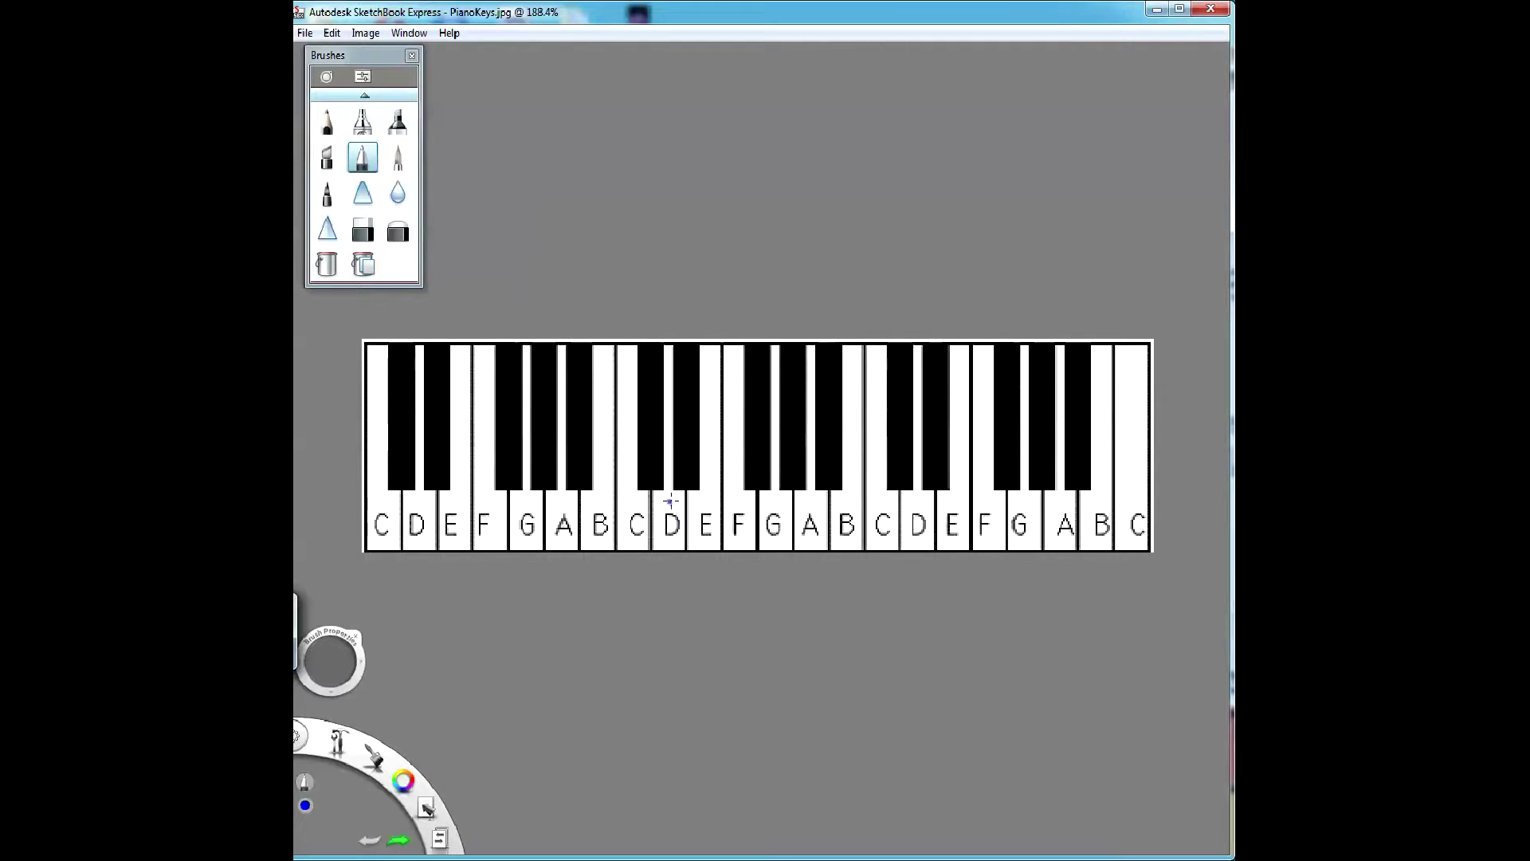
pyautogui.moveTo(679, 505)
pyautogui.mouseDown()
pyautogui.moveTo(657, 527)
pyautogui.moveTo(664, 540)
pyautogui.moveTo(681, 497)
pyautogui.mouseUp()
pyautogui.moveTo(682, 496); pyautogui.dragTo(709, 504)
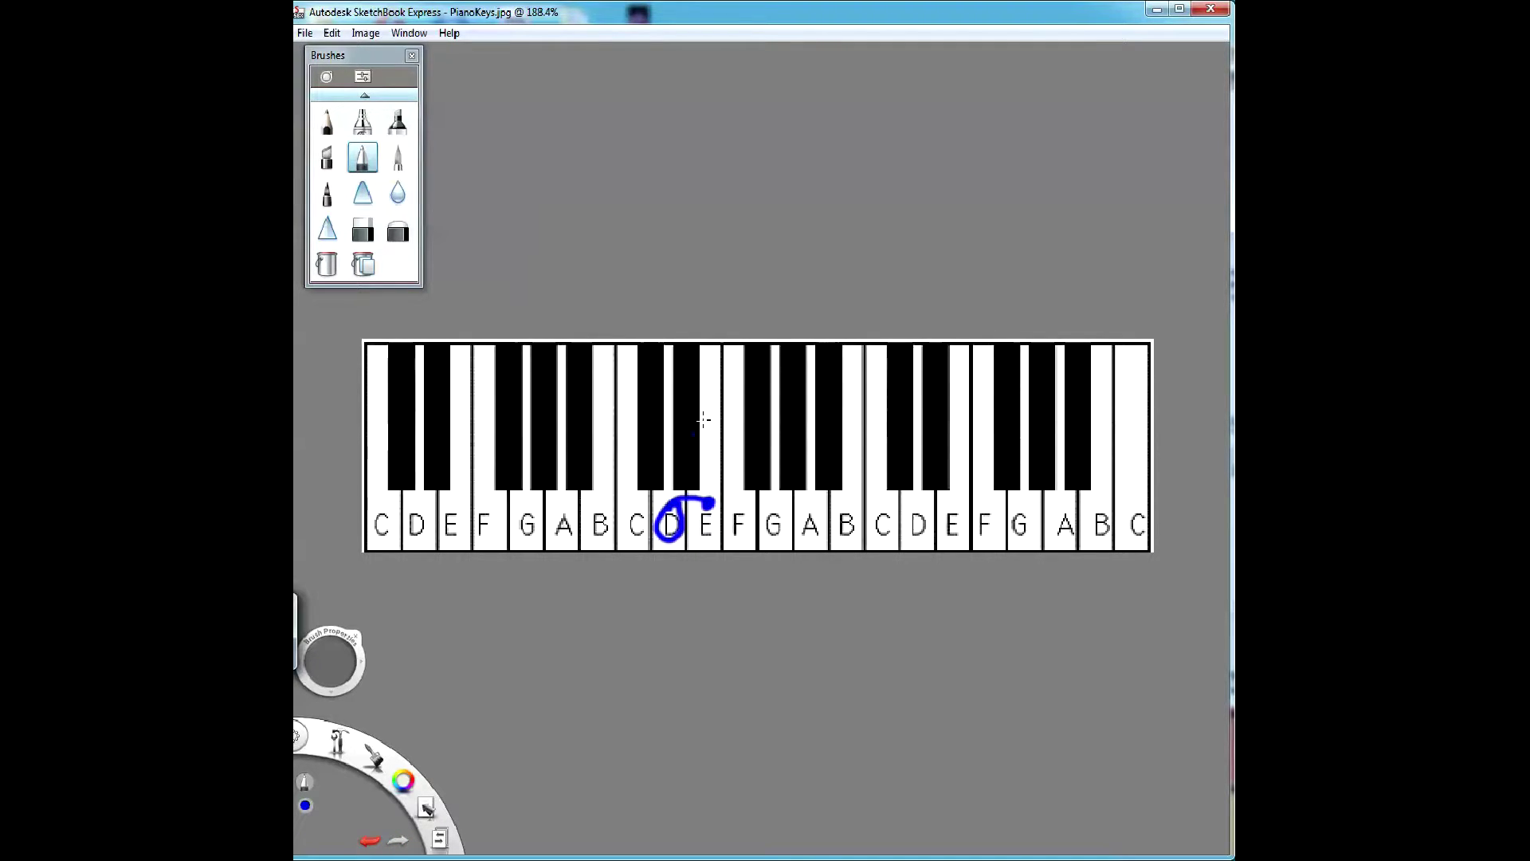
pyautogui.hotkey('ctrl', 'z')
# - Draw blue step arcs from the black key above D across E
pyautogui.click(669, 432)
pyautogui.moveTo(667, 434); pyautogui.dragTo(707, 428)
pyautogui.moveTo(714, 423); pyautogui.dragTo(753, 426)
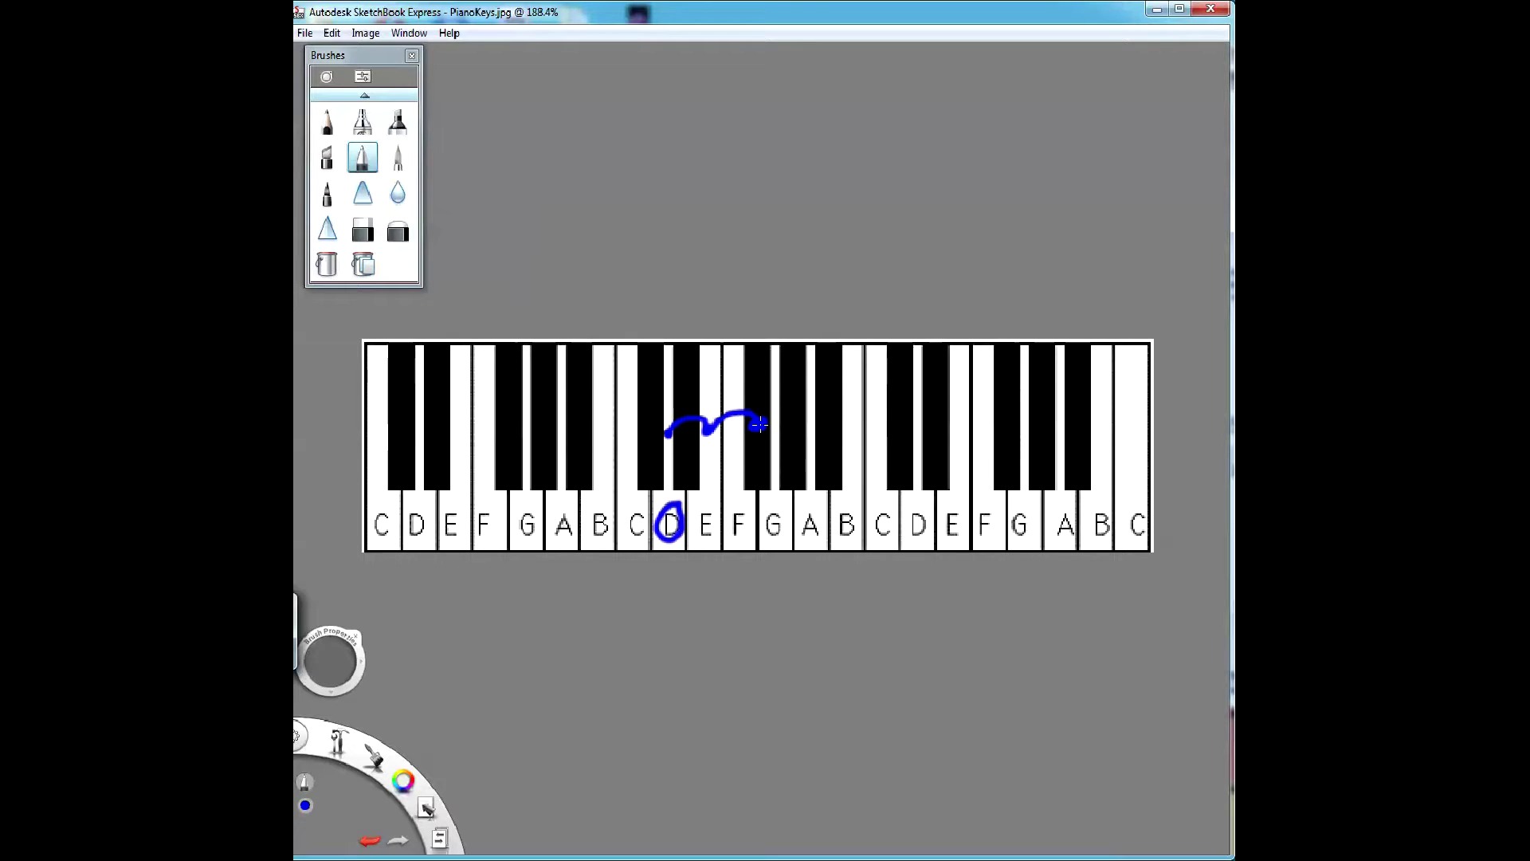
pyautogui.moveTo(758, 425); pyautogui.dragTo(774, 507)
pyautogui.hotkey('ctrl', 'z')
# - Extend the blue arcs to the next D and mark F# and C# with red X's
pyautogui.moveTo(763, 426); pyautogui.dragTo(856, 438)
pyautogui.moveTo(856, 427); pyautogui.dragTo(896, 422)
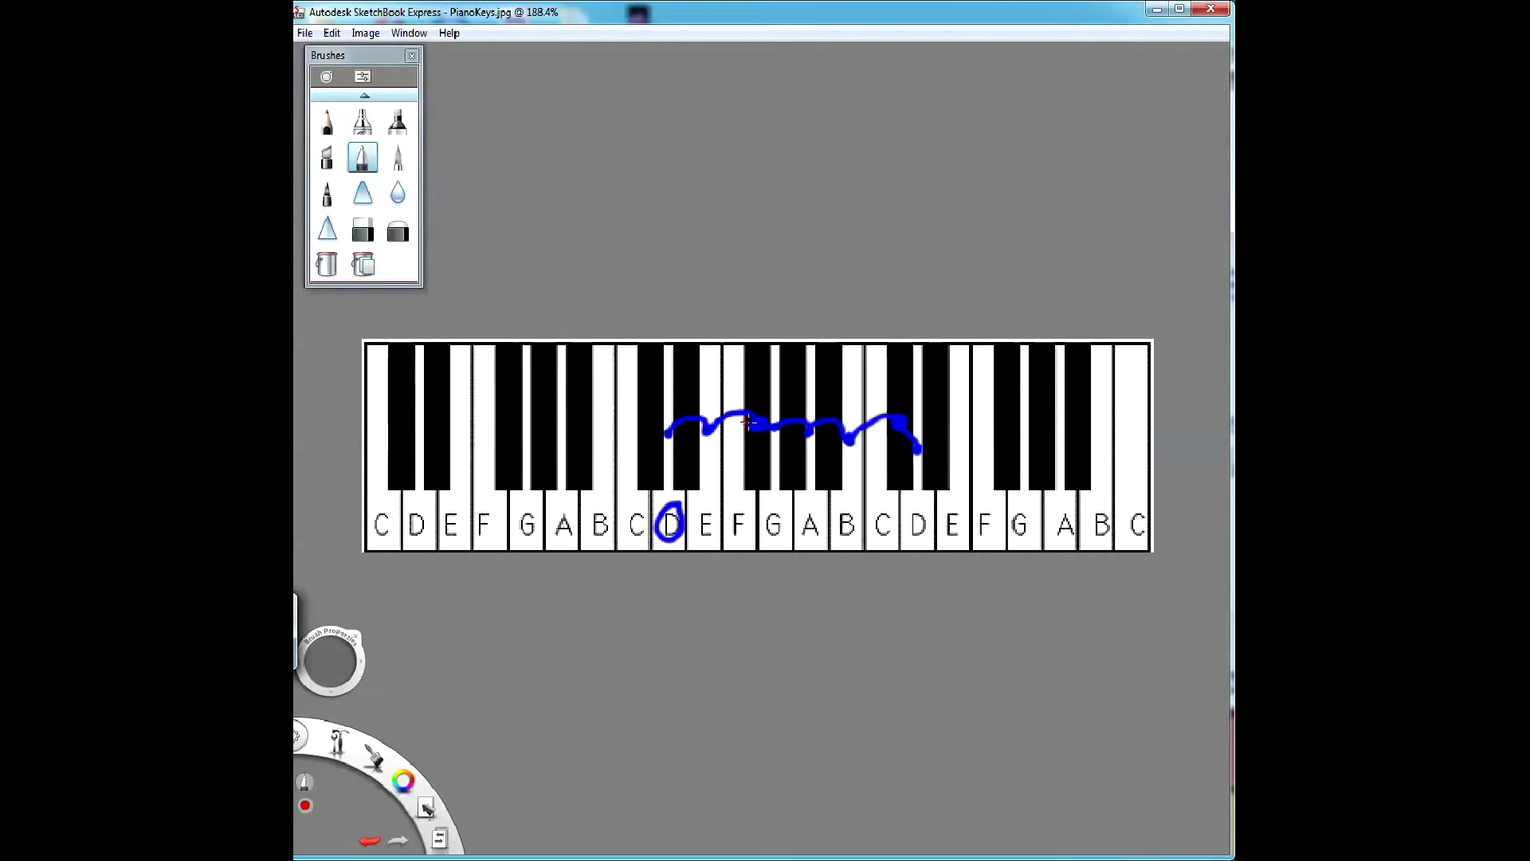
pyautogui.moveTo(770, 413)
pyautogui.mouseDown()
pyautogui.moveTo(748, 438)
pyautogui.moveTo(770, 435)
pyautogui.mouseUp()
pyautogui.moveTo(913, 414); pyautogui.dragTo(883, 445)
# - Circle the D label in red and draw a red line across the scale
pyautogui.moveTo(675, 500)
pyautogui.mouseDown()
pyautogui.moveTo(650, 520)
pyautogui.moveTo(684, 533)
pyautogui.moveTo(676, 506)
pyautogui.mouseUp()
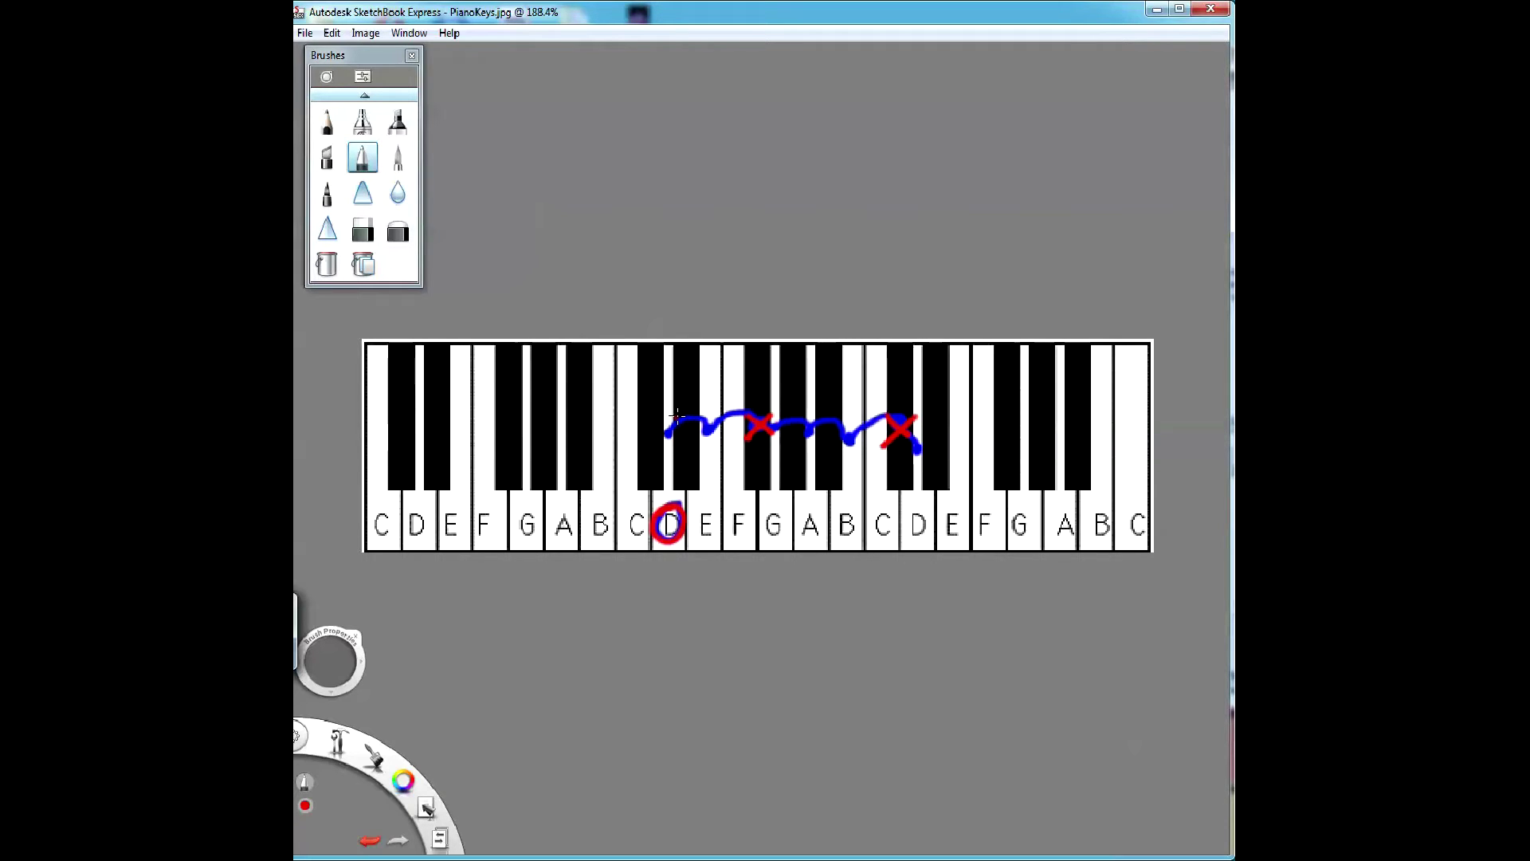
pyautogui.moveTo(661, 419)
pyautogui.mouseDown()
pyautogui.moveTo(877, 360)
pyautogui.moveTo(925, 426)
pyautogui.mouseUp()
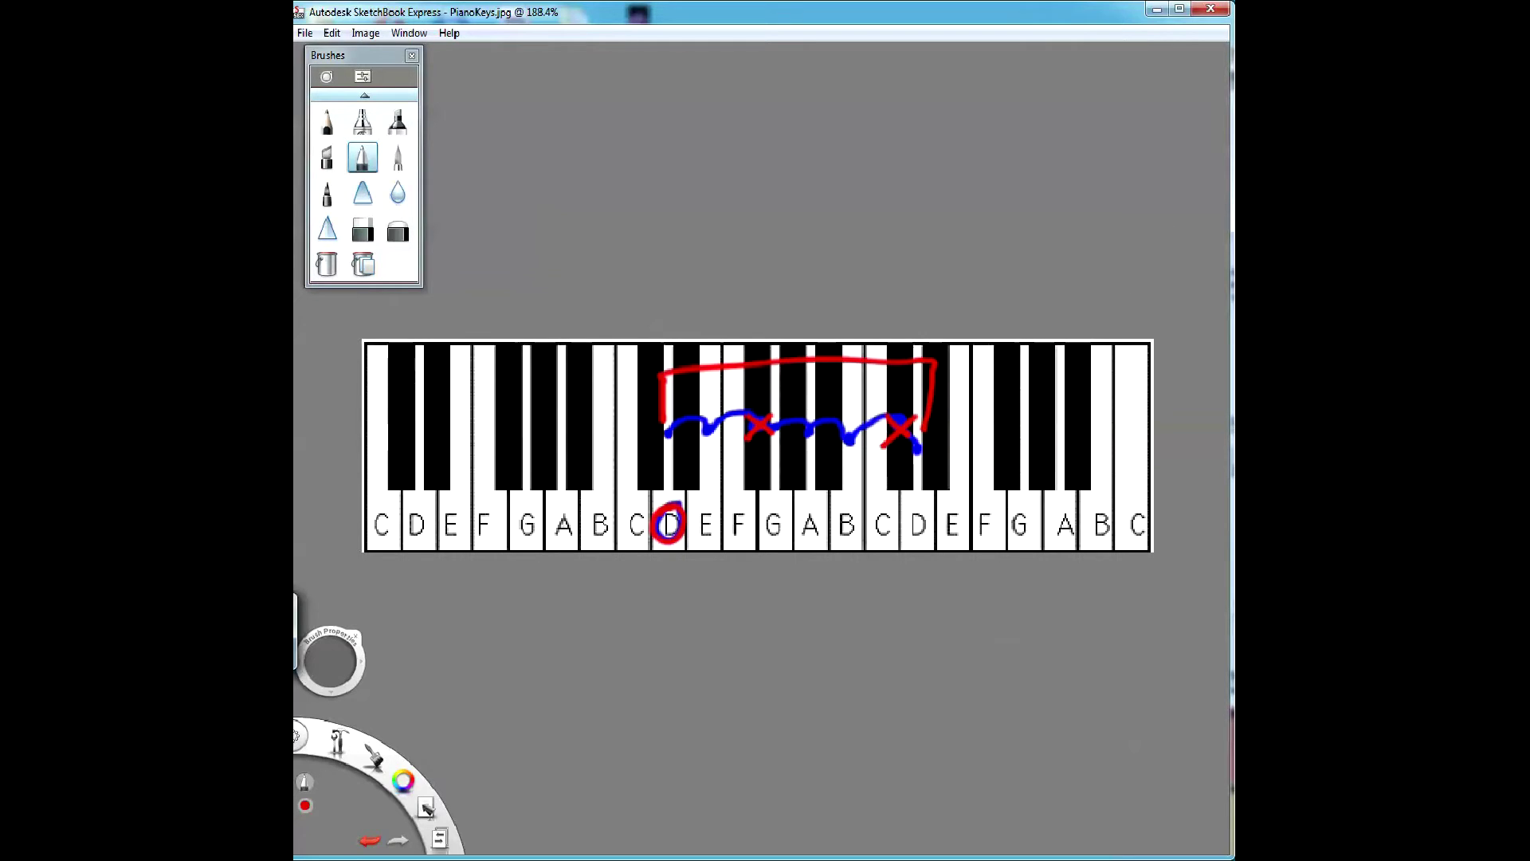
pyautogui.hotkey('ctrl', 'z')
pyautogui.hotkey('ctrl', 'z')
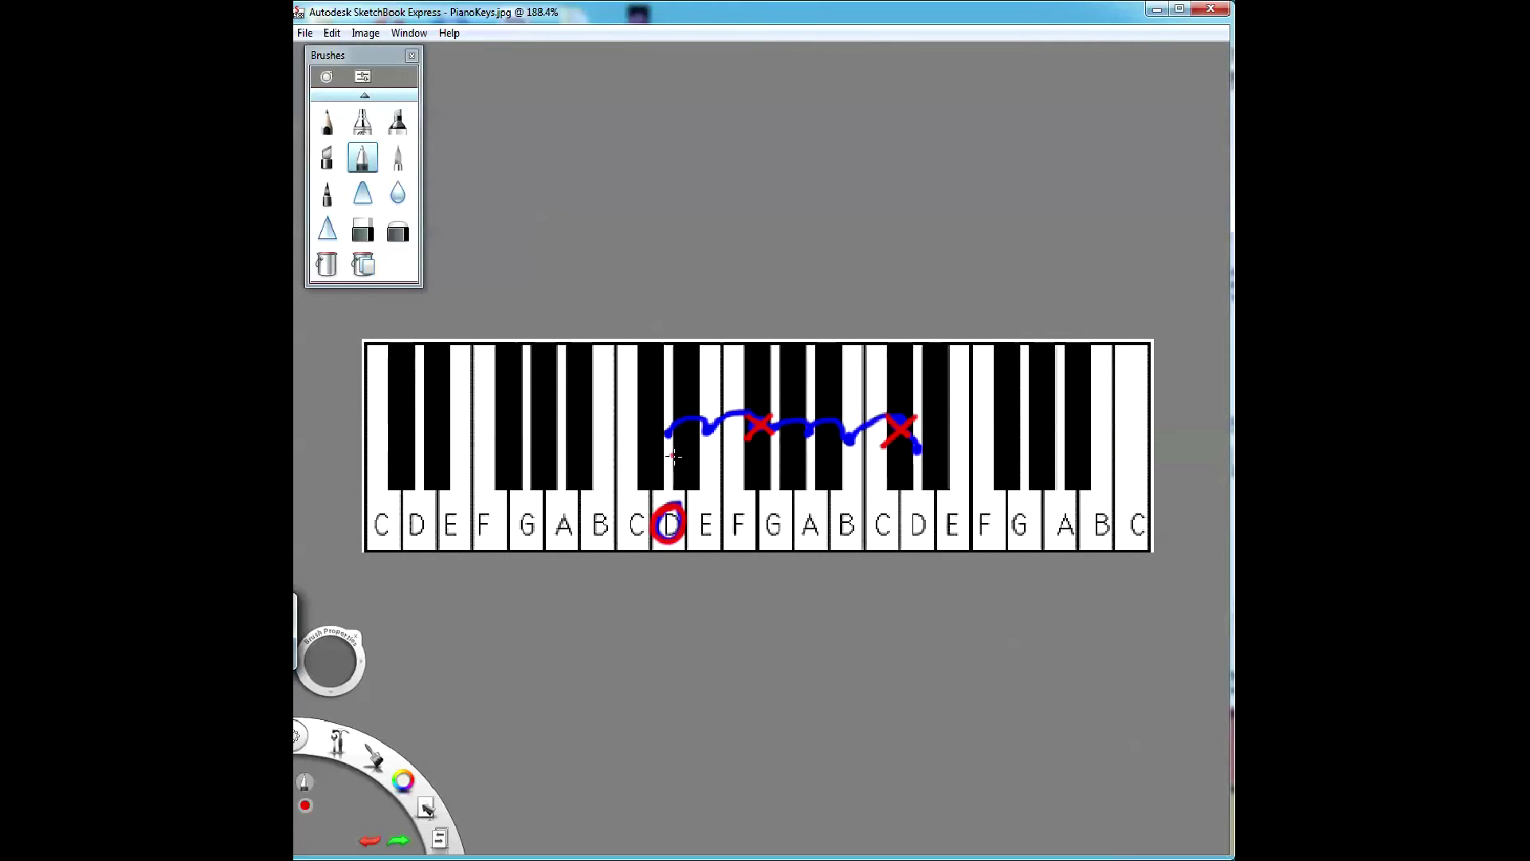
pyautogui.moveTo(594, 398)
pyautogui.mouseDown()
pyautogui.moveTo(1098, 393)
pyautogui.moveTo(452, 373)
pyautogui.moveTo(467, 366)
pyautogui.moveTo(523, 408)
pyautogui.mouseUp()
# - Thicken the red circle on D and circle the crossed F# and C# keys in red
pyautogui.moveTo(1057, 365)
pyautogui.mouseDown()
pyautogui.moveTo(1085, 416)
pyautogui.moveTo(1068, 438)
pyautogui.mouseUp()
pyautogui.hotkey('ctrl', 'z')
pyautogui.hotkey('ctrl', 'z')
pyautogui.moveTo(657, 538)
pyautogui.mouseDown()
pyautogui.moveTo(663, 501)
pyautogui.moveTo(653, 525)
pyautogui.moveTo(671, 542)
pyautogui.moveTo(673, 501)
pyautogui.moveTo(655, 535)
pyautogui.mouseUp()
pyautogui.moveTo(760, 403)
pyautogui.mouseDown()
pyautogui.moveTo(753, 446)
pyautogui.moveTo(761, 402)
pyautogui.mouseUp()
pyautogui.moveTo(899, 407); pyautogui.dragTo(925, 422)
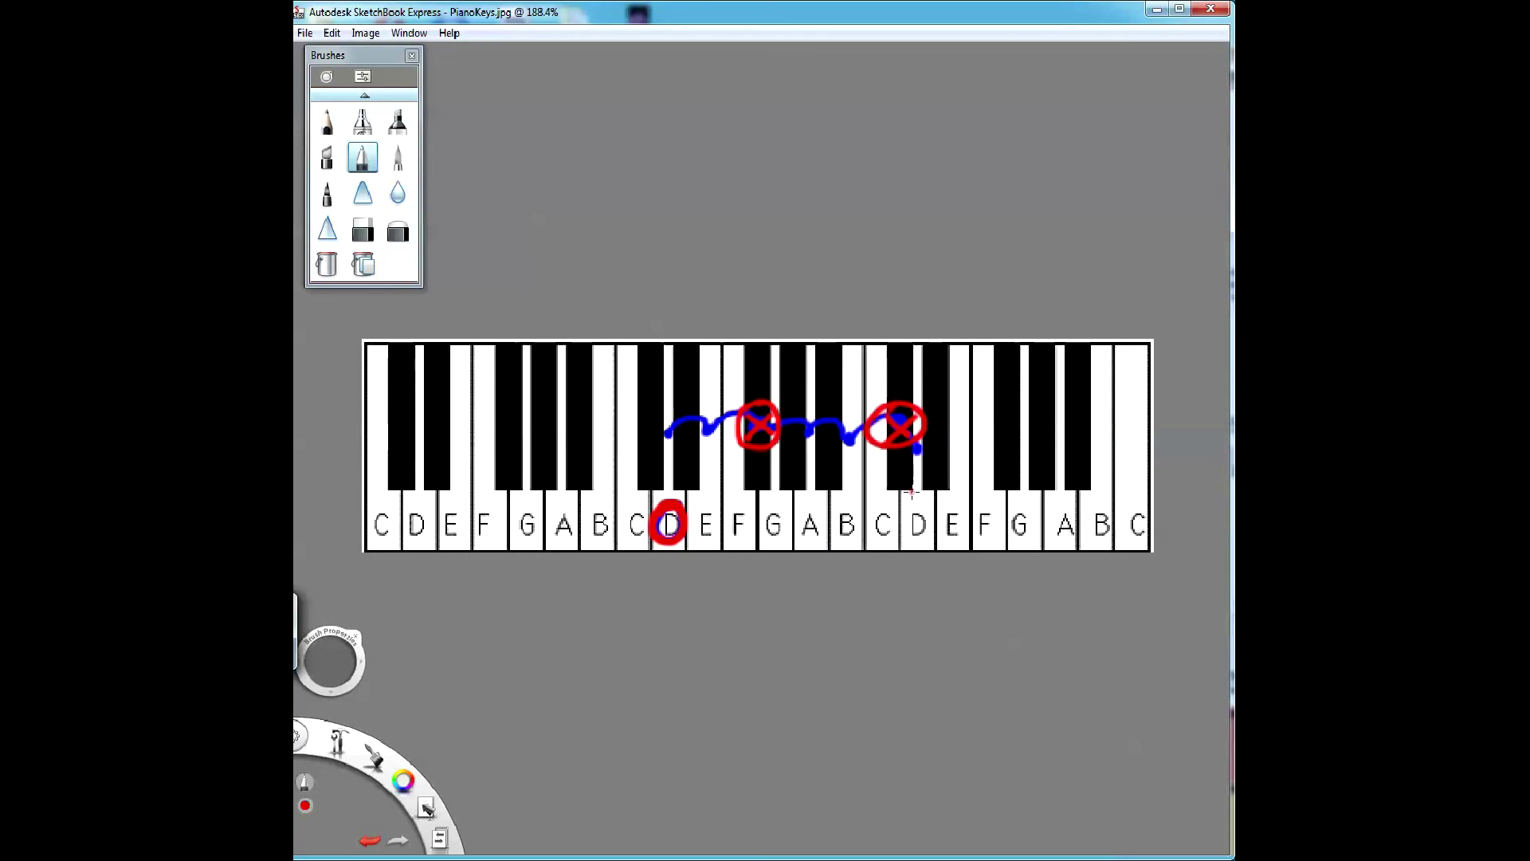